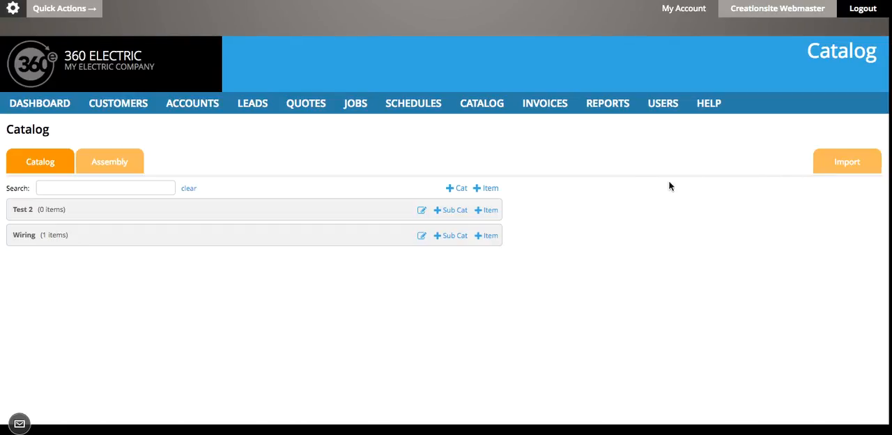
- Upload the plattmaterials_CRESENT.csv file from Downloads to the catalog import
click(845, 167)
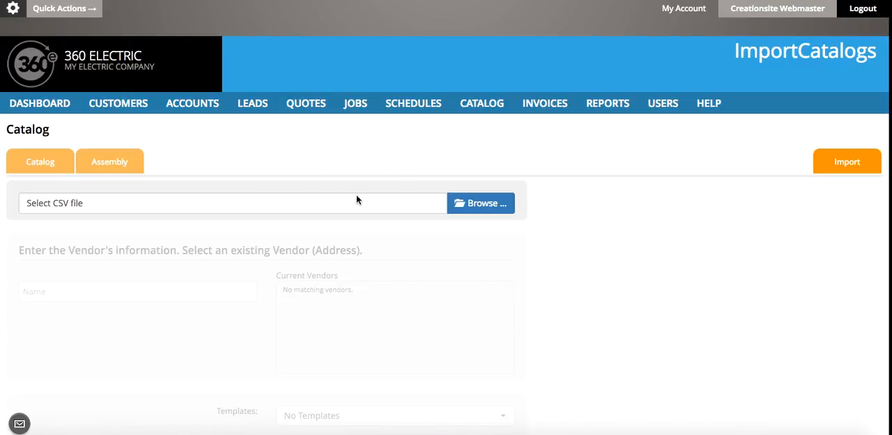
click(478, 207)
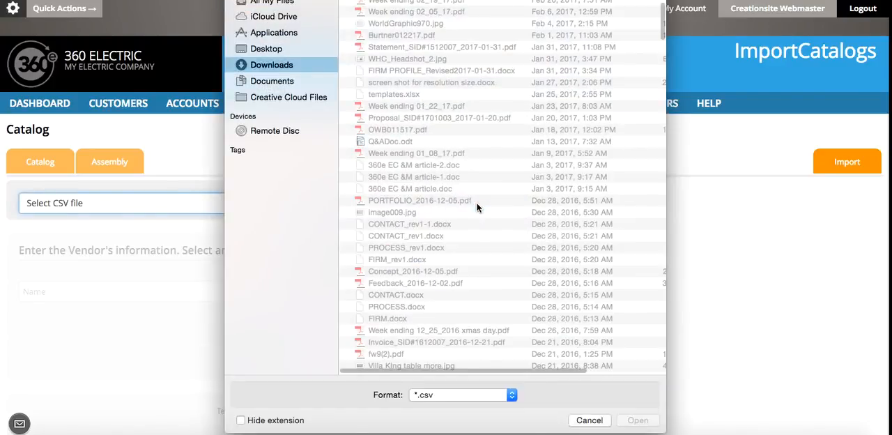
scroll(431, 138, up, 5)
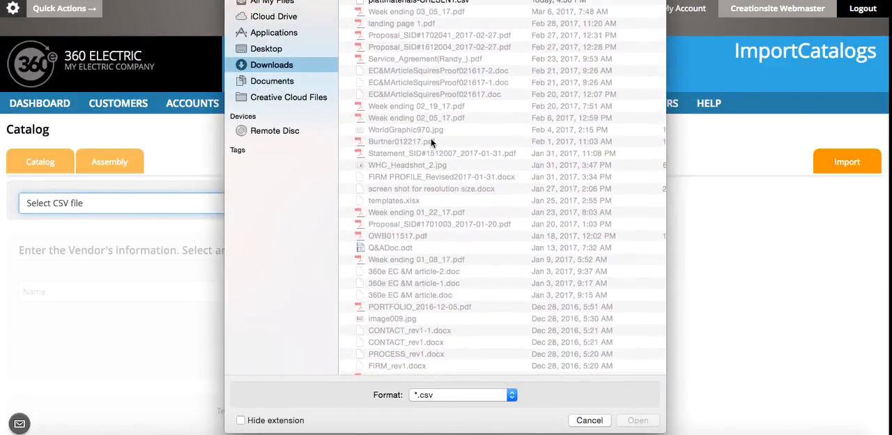
click(447, 2)
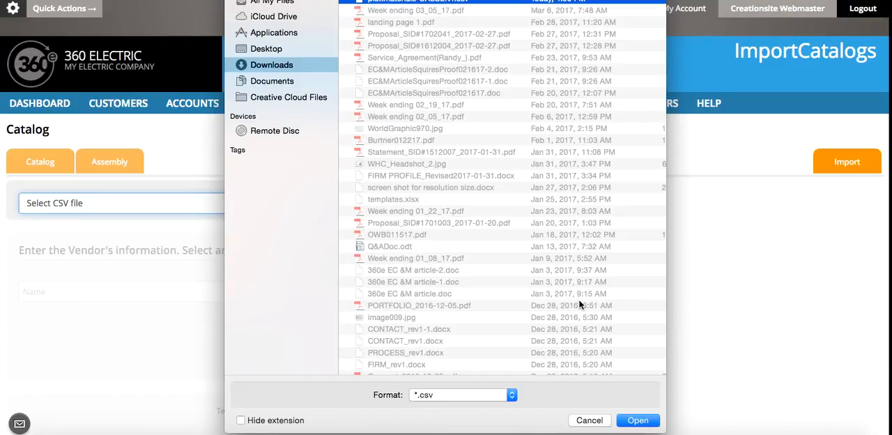
click(637, 420)
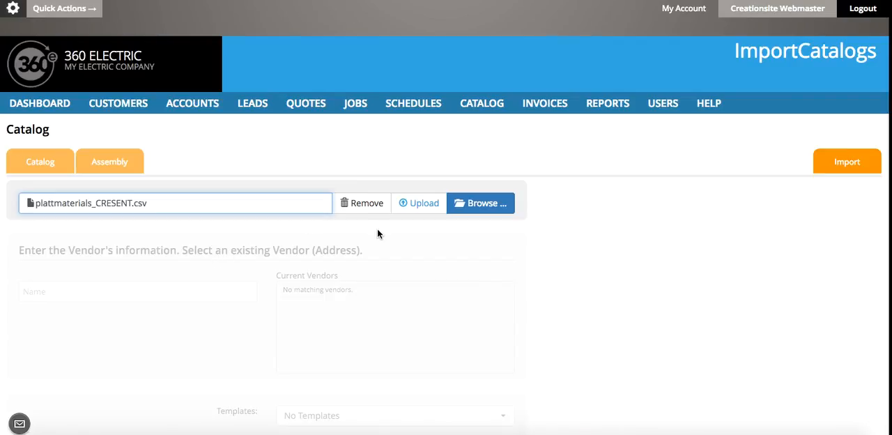
click(422, 208)
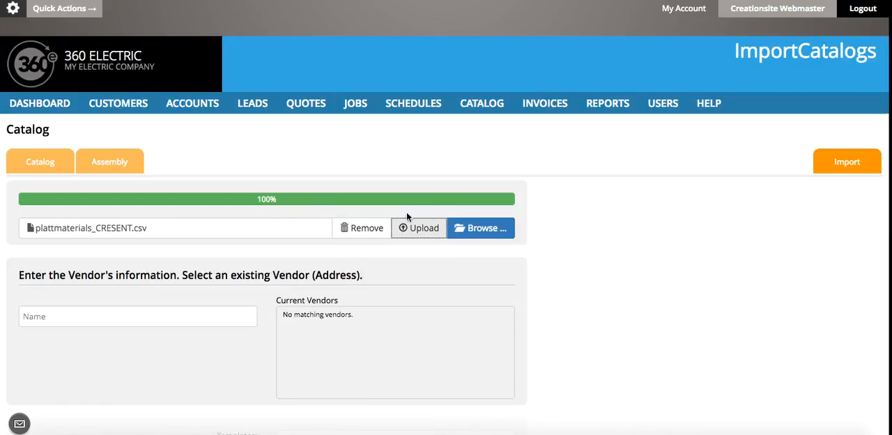
- Search the vendors for "electric" and select Electrical Parts Inc. as the import's vendor
click(101, 314)
text(ele)
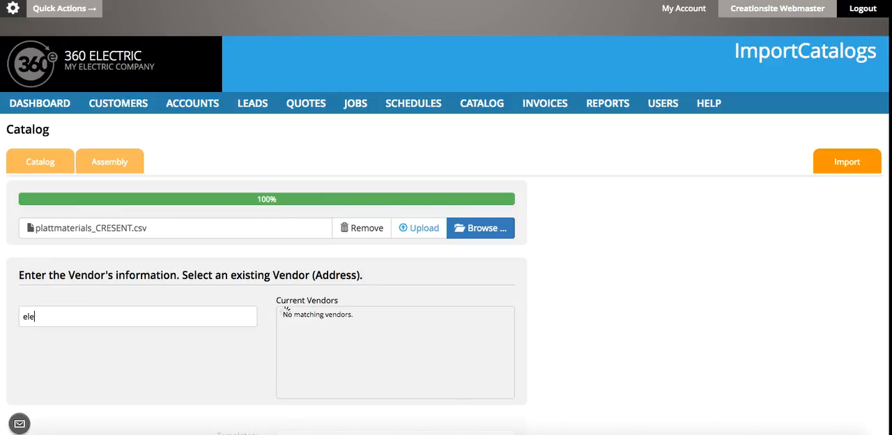
text(ct)
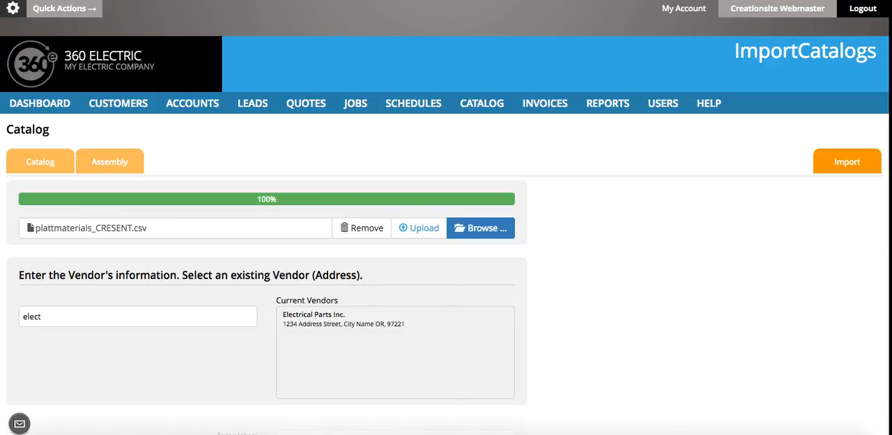
text(ric)
click(310, 323)
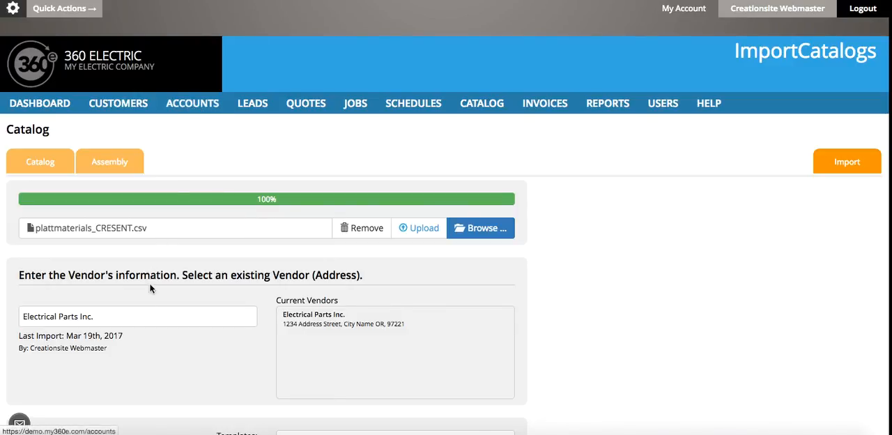
- Examine the import form's template choice and its list of catalog fields from Name to Category
scroll(442, 339, down, 2)
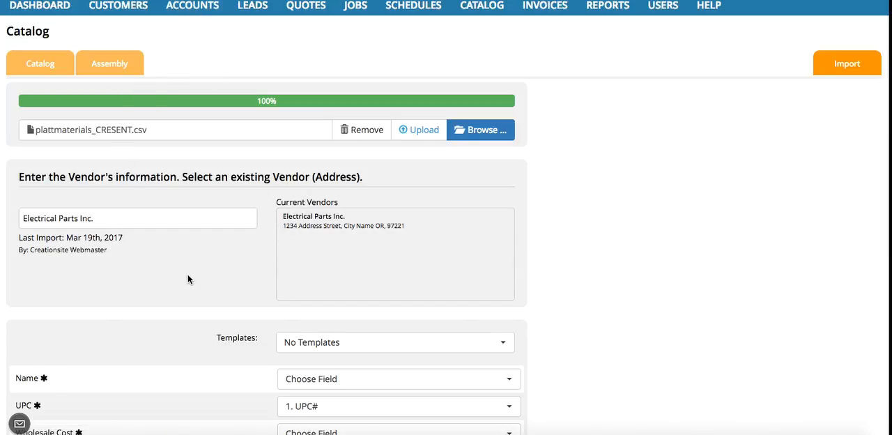
scroll(187, 278, down, 3)
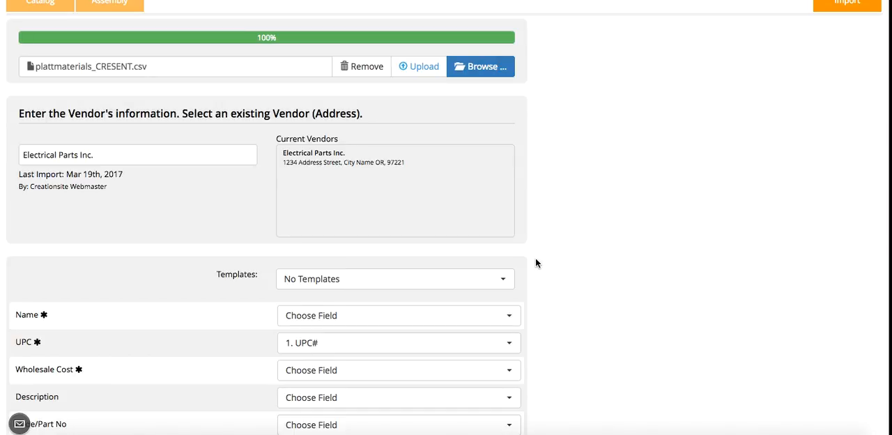
scroll(535, 263, down, 1)
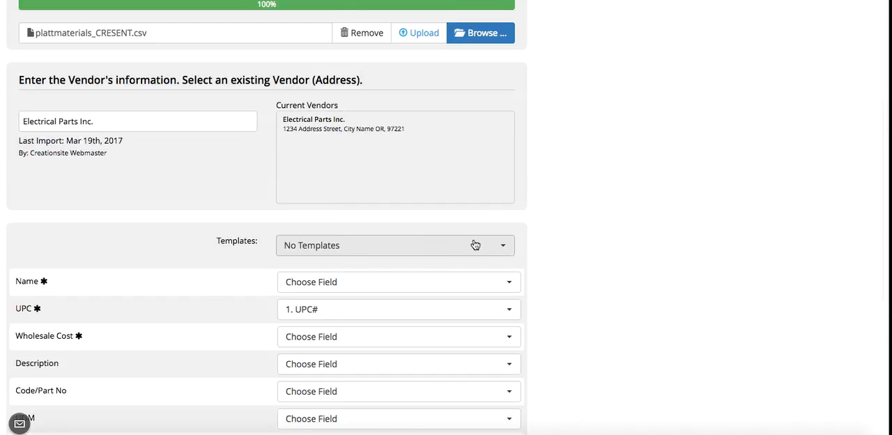
scroll(529, 254, down, 1)
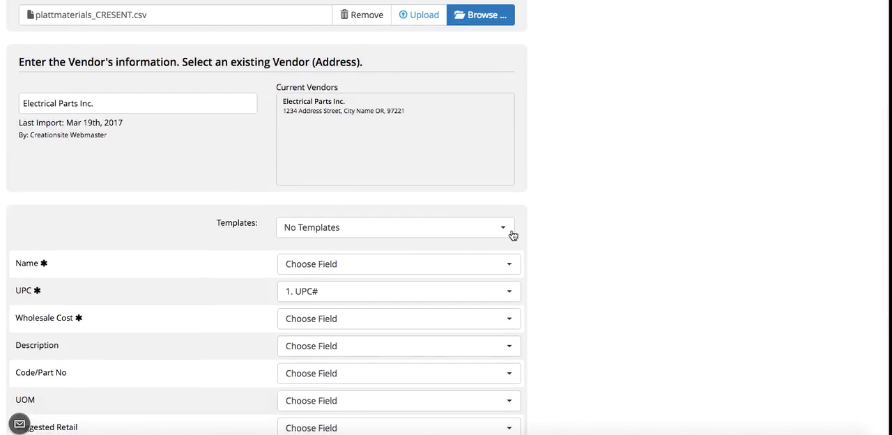
scroll(579, 231, down, 2)
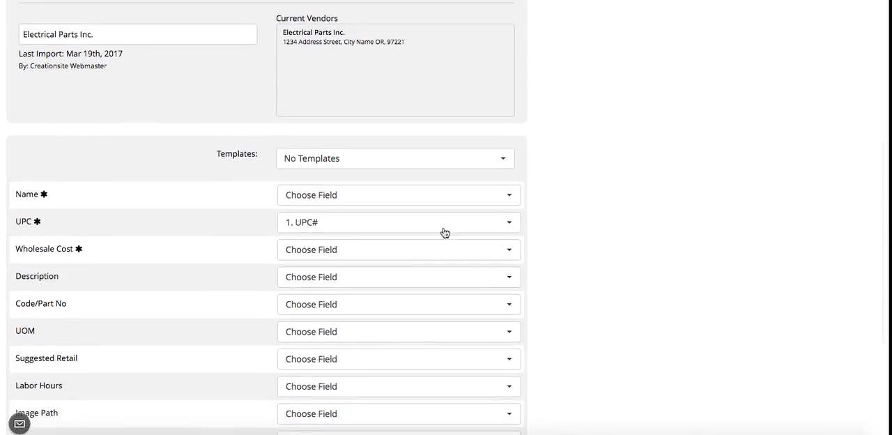
scroll(156, 189, up, 2)
scroll(155, 188, down, 3)
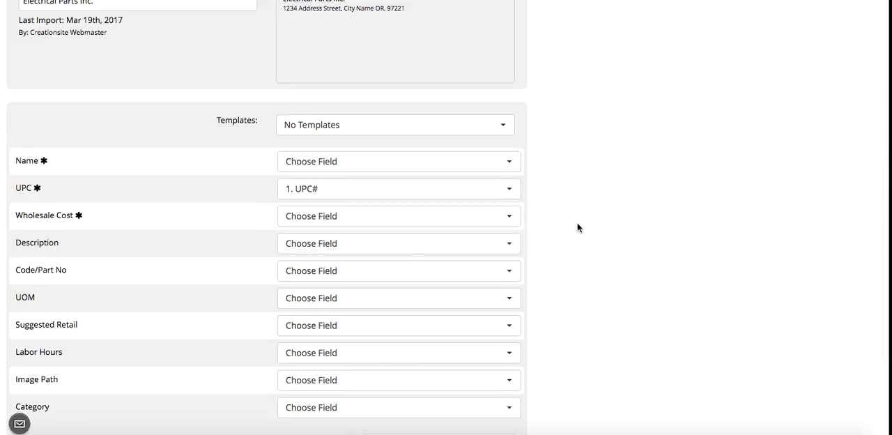
scroll(577, 222, down, 2)
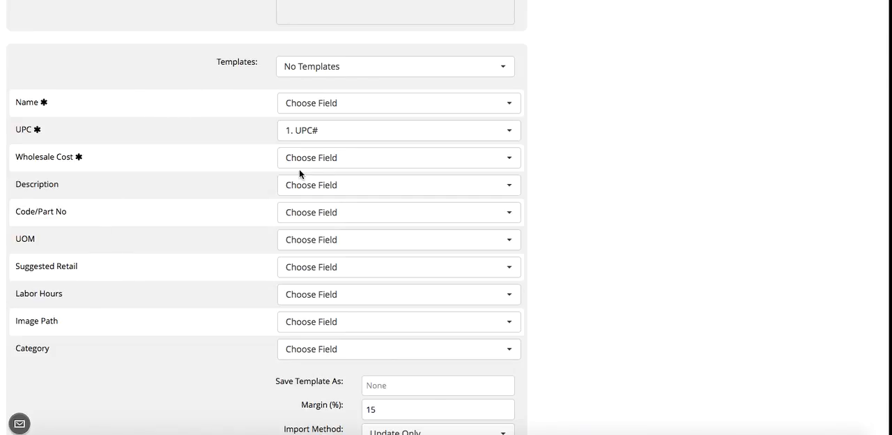
- Map the required catalog fields: Name to PRODUCT, UPC to UPC#, and Wholesale Cost to NET PRC
click(379, 105)
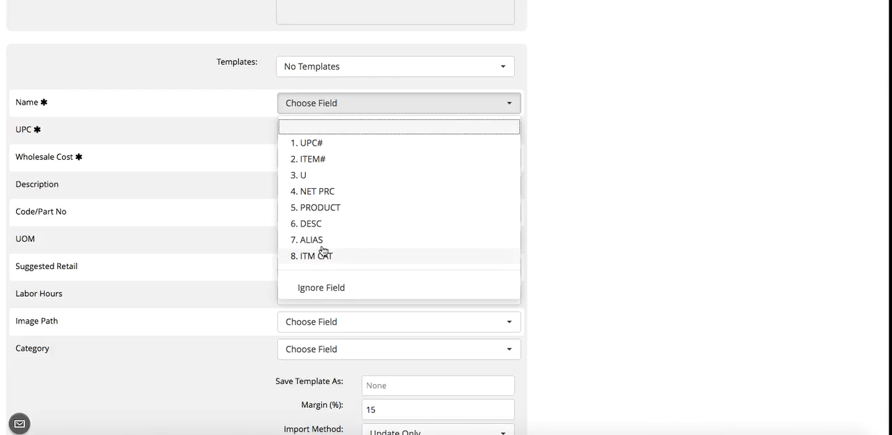
click(324, 208)
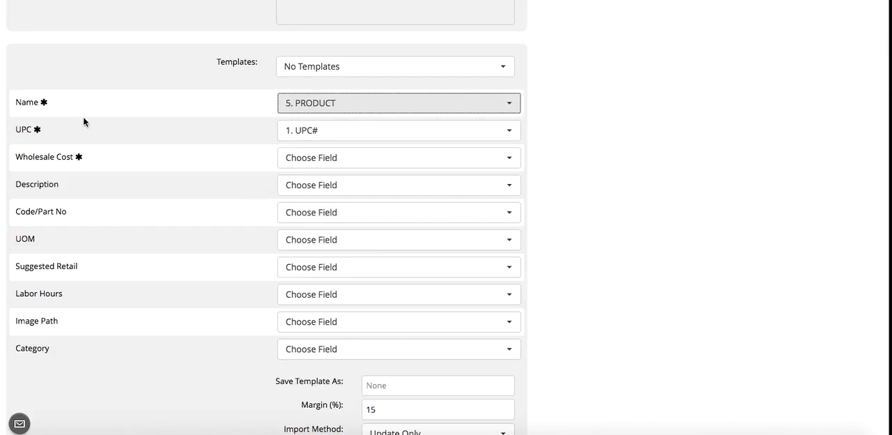
click(325, 137)
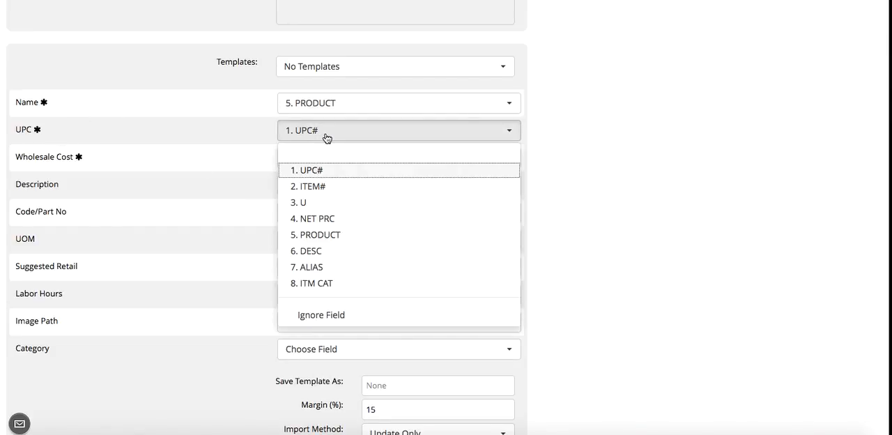
click(321, 172)
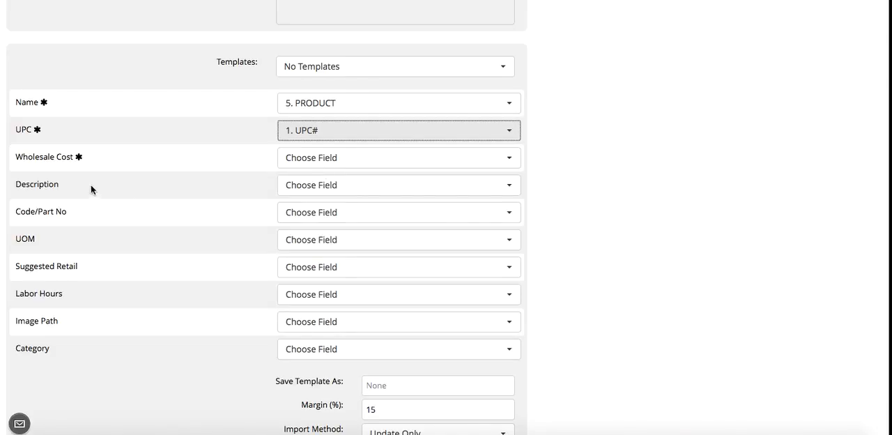
click(306, 160)
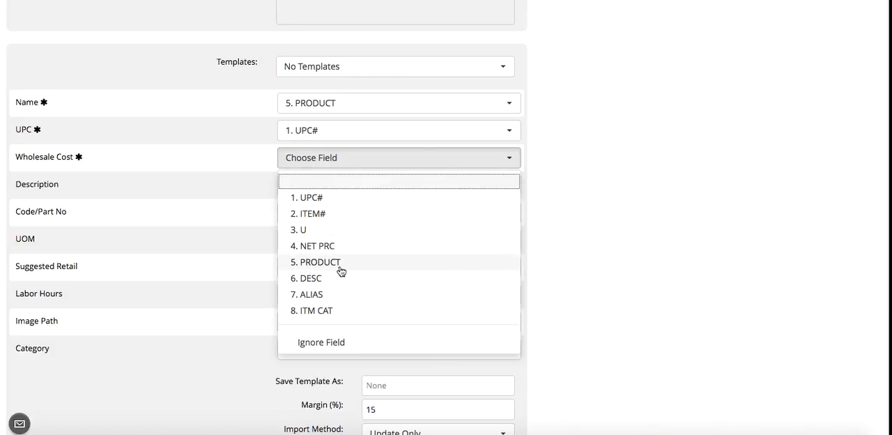
click(327, 248)
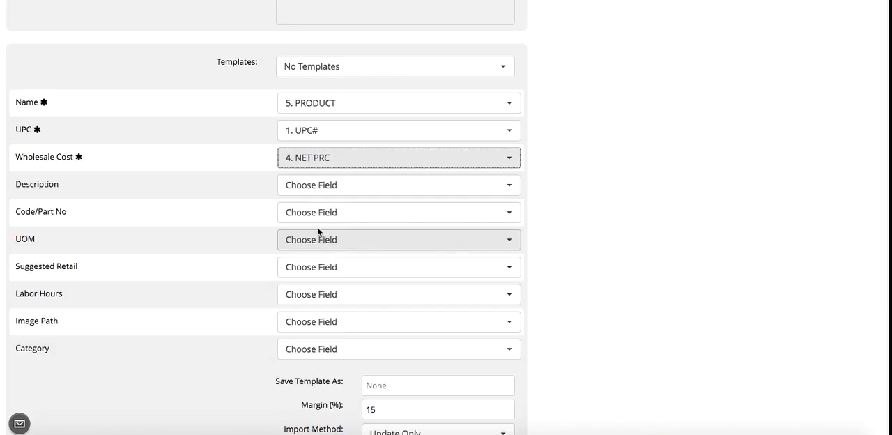
- Map Description to DESC, Code/Part No to ITEM#, and UOM to U
click(330, 190)
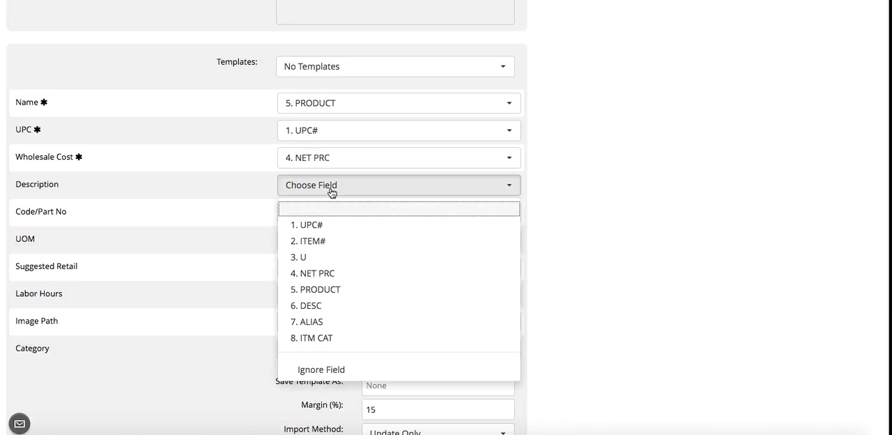
click(317, 305)
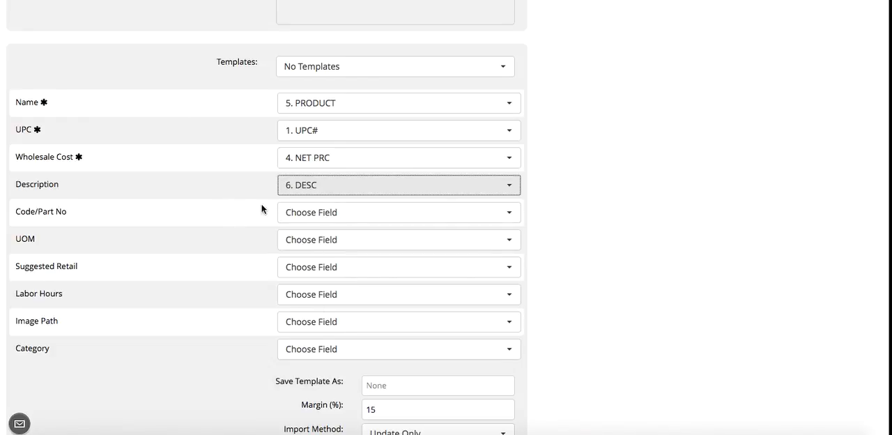
click(341, 216)
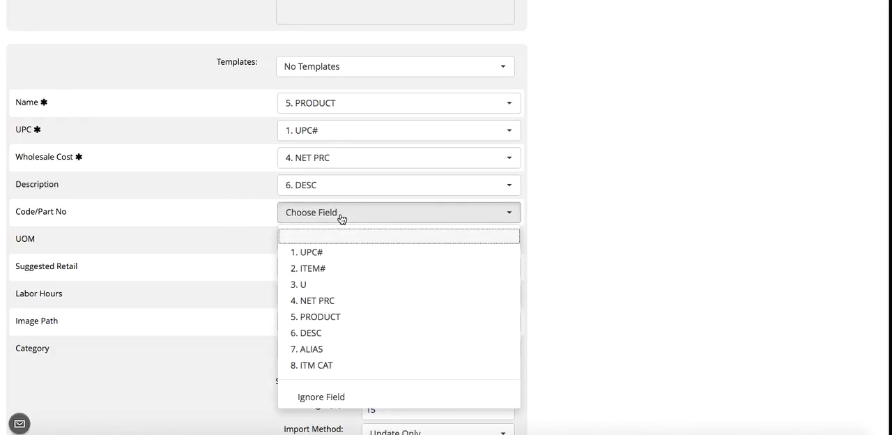
click(322, 271)
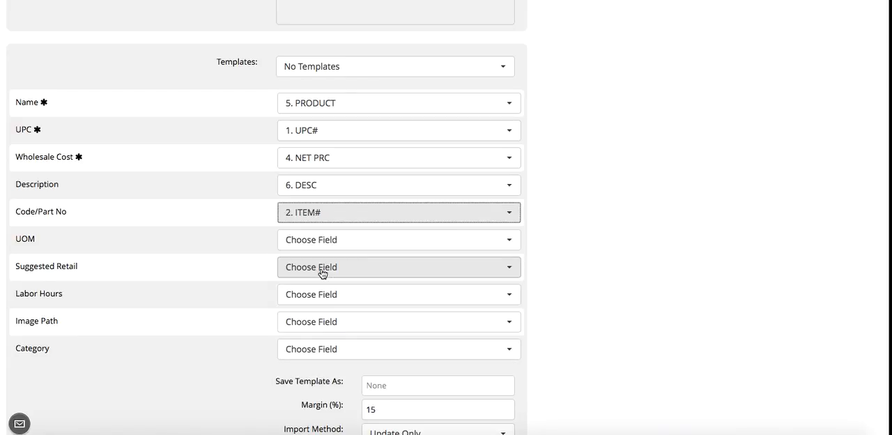
click(298, 241)
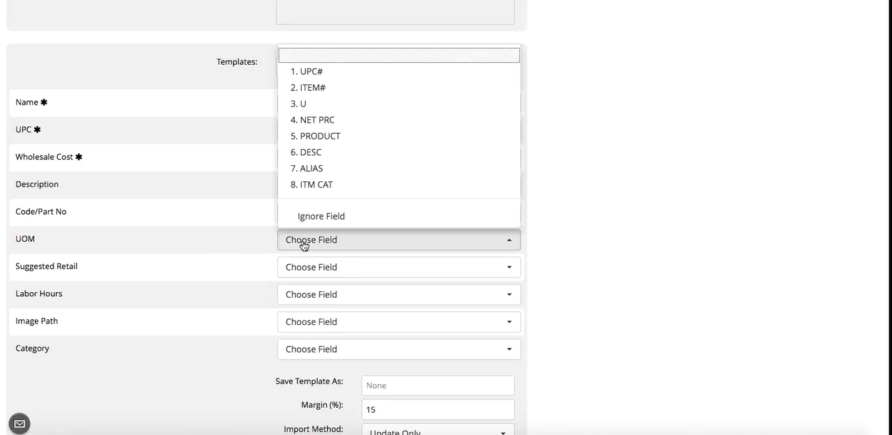
click(303, 106)
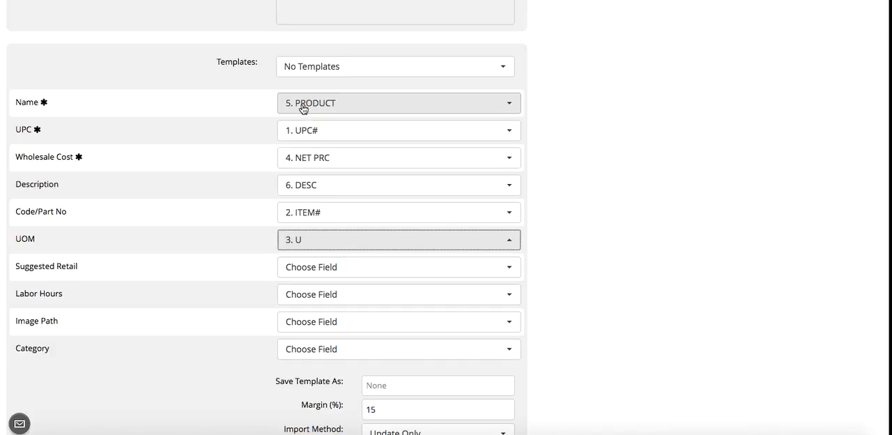
- Set Suggested Retail, Labor Hours and Image Path to Ignore Field in the import mapping
click(321, 273)
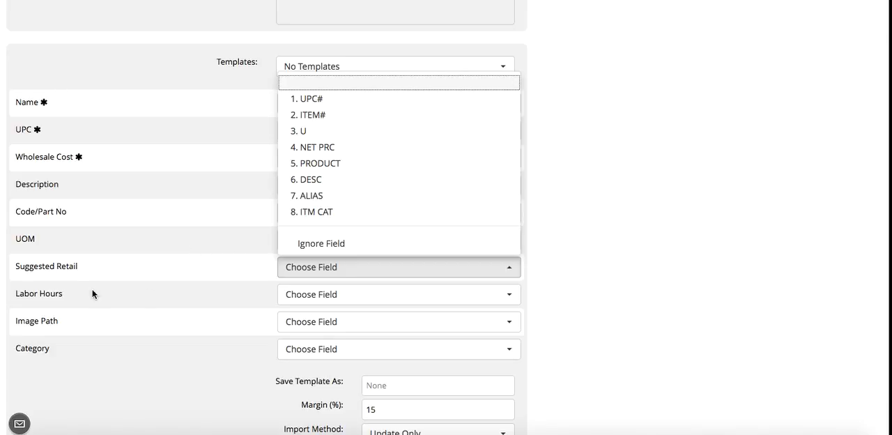
click(327, 243)
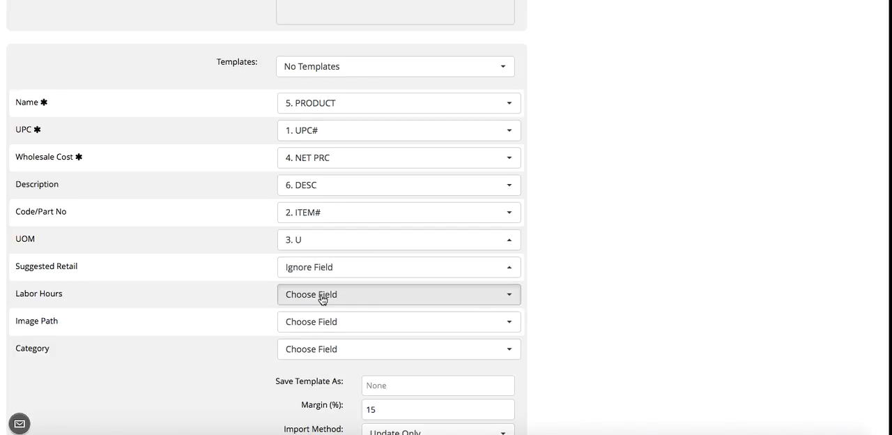
click(321, 296)
click(313, 272)
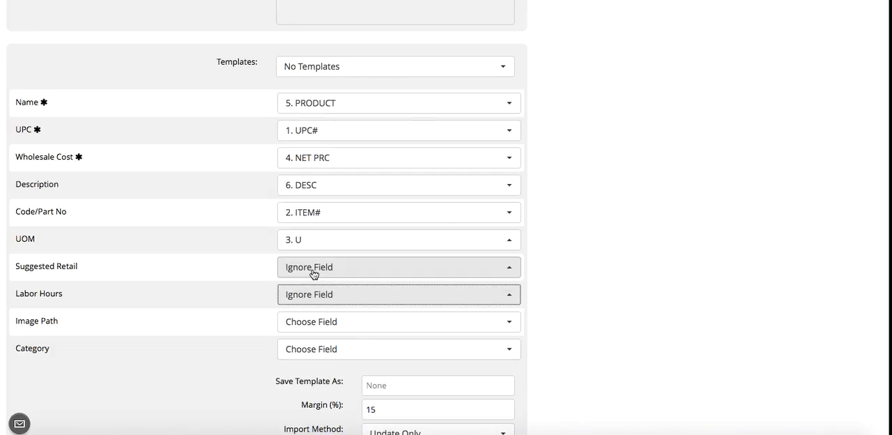
click(311, 325)
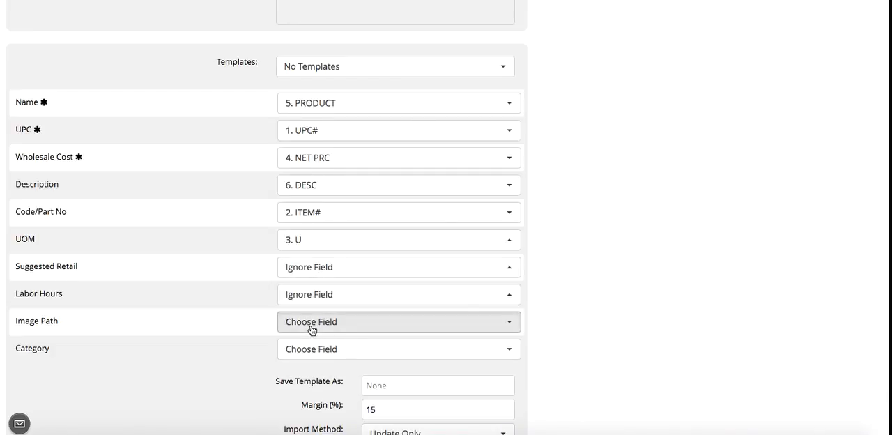
click(308, 299)
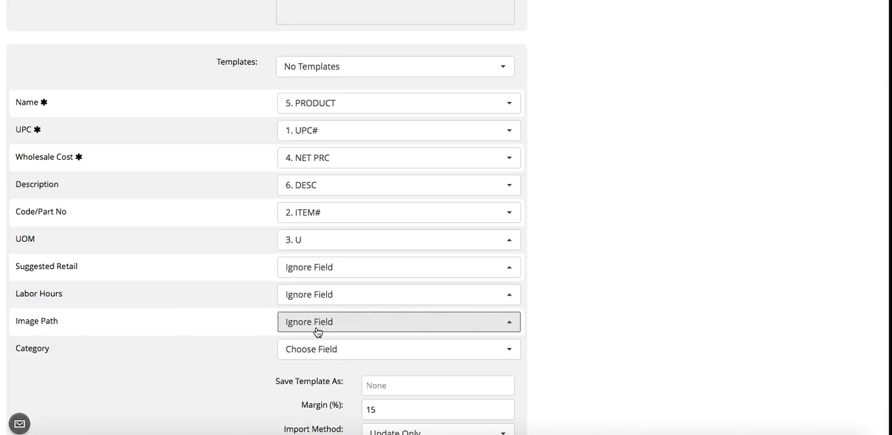
scroll(207, 337, down, 1)
scroll(207, 337, down, 2)
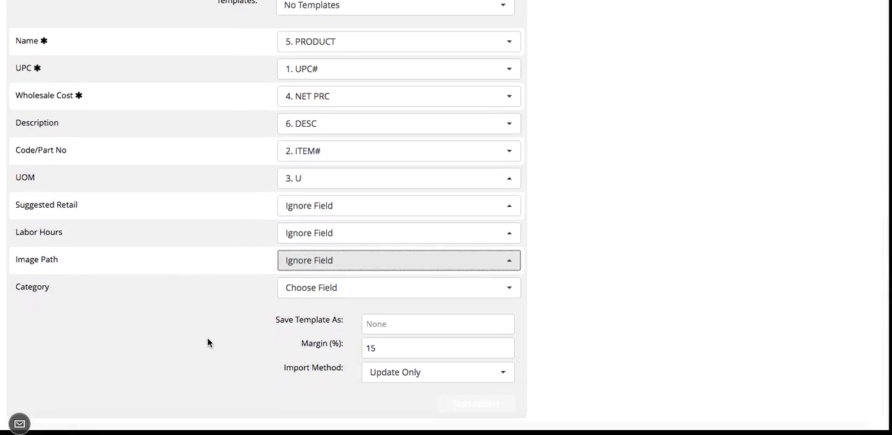
- Set Category to Ignore Field in the import mapping
click(319, 291)
click(320, 292)
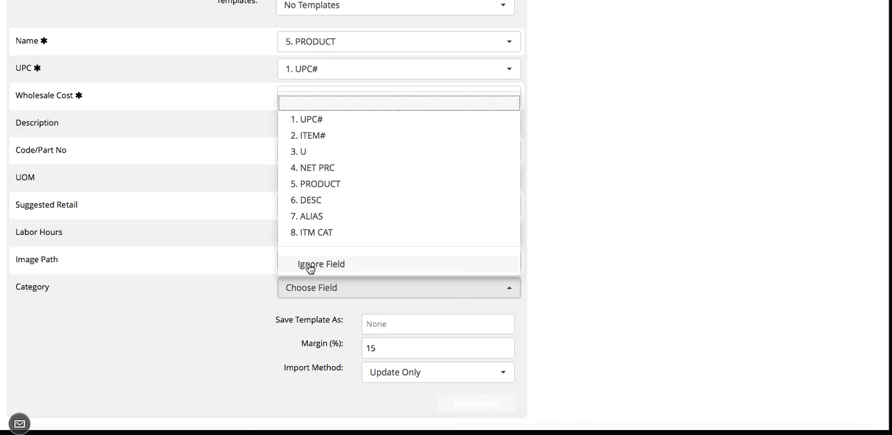
click(310, 266)
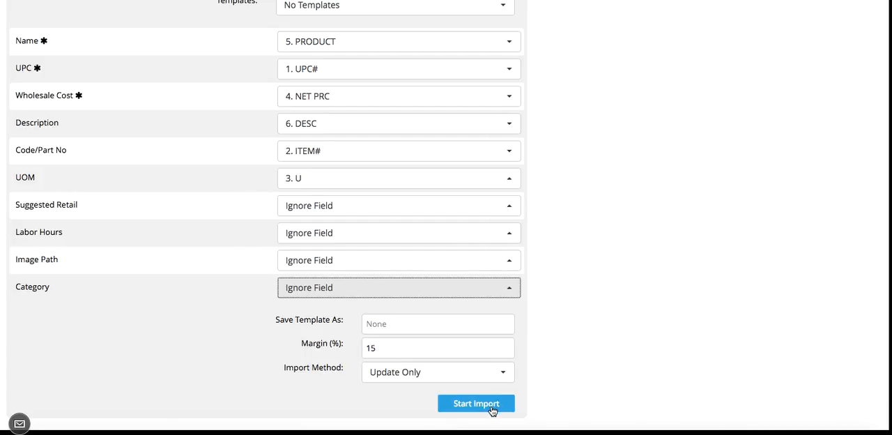
- Name the saved import template "Electric Parts Inc." and set the margin to 35%
scroll(545, 358, down, 1)
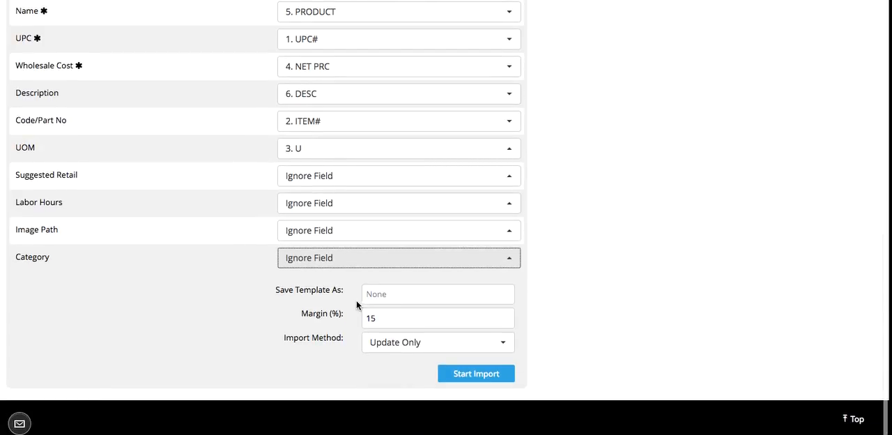
click(387, 294)
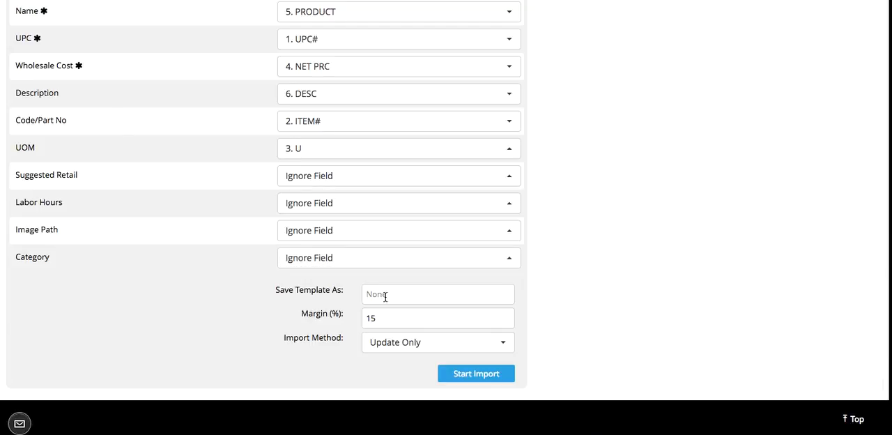
text(Electric Parts Inc.)
drag(377, 320, 338, 320)
text(35)
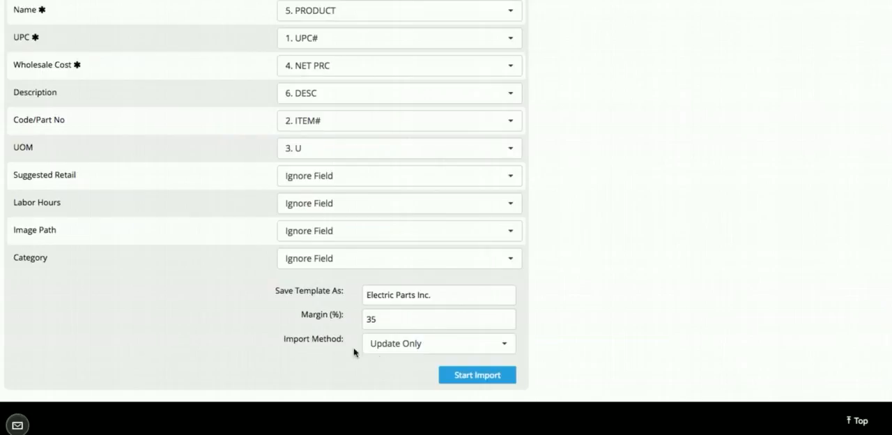
- Choose Update & Add (All) as the import method and start the import
click(393, 349)
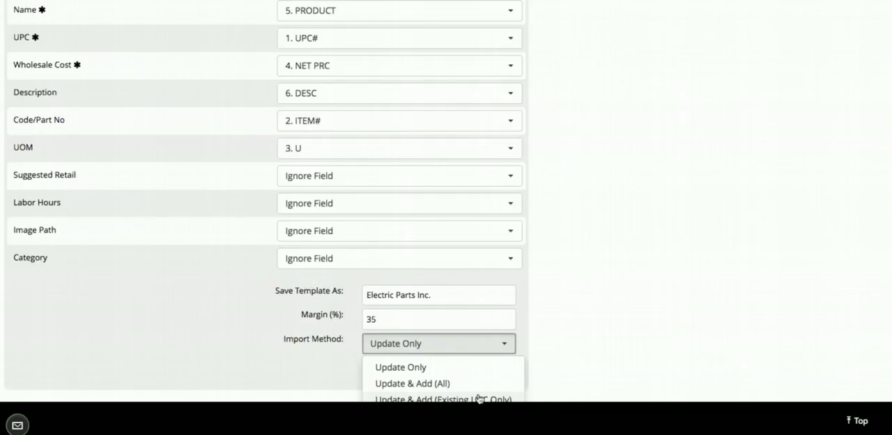
click(424, 383)
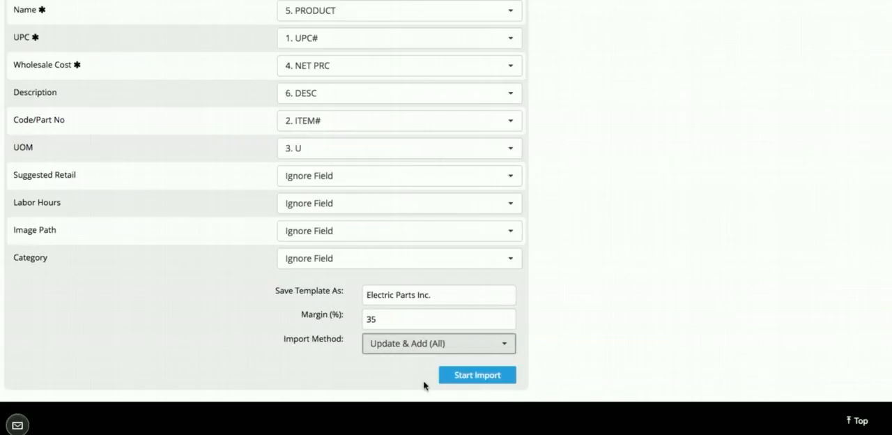
click(473, 376)
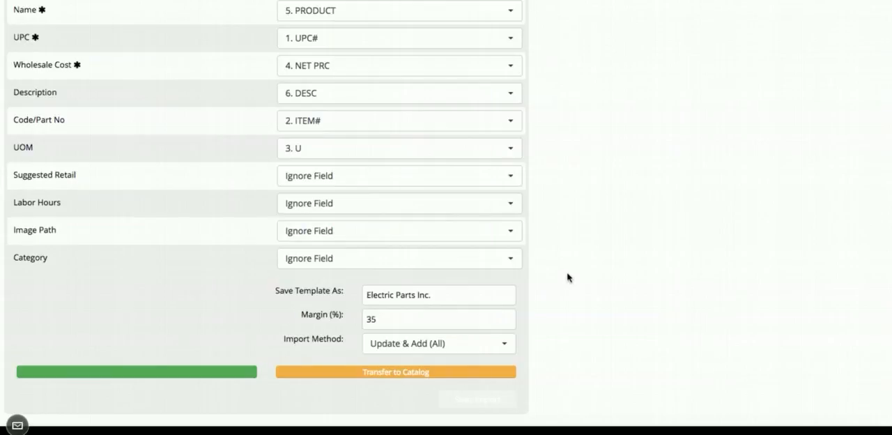
- Open the catalog's item list and look through the materials with their UPCs, part numbers and prices
scroll(569, 272, up, 6)
scroll(569, 272, up, 1)
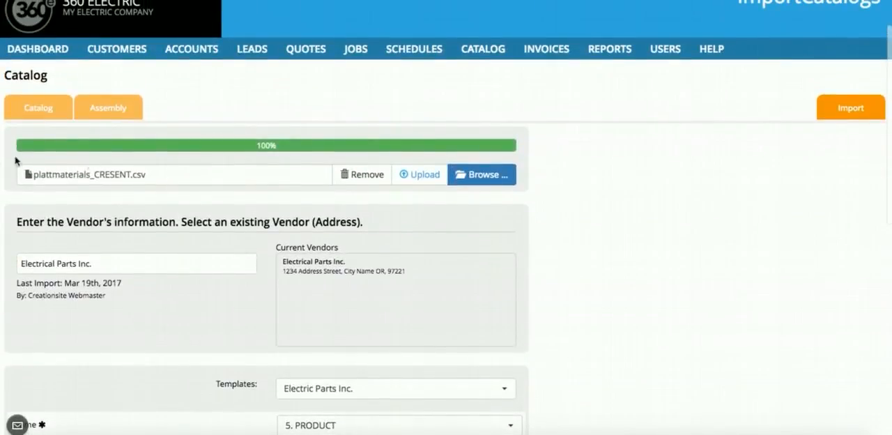
click(40, 110)
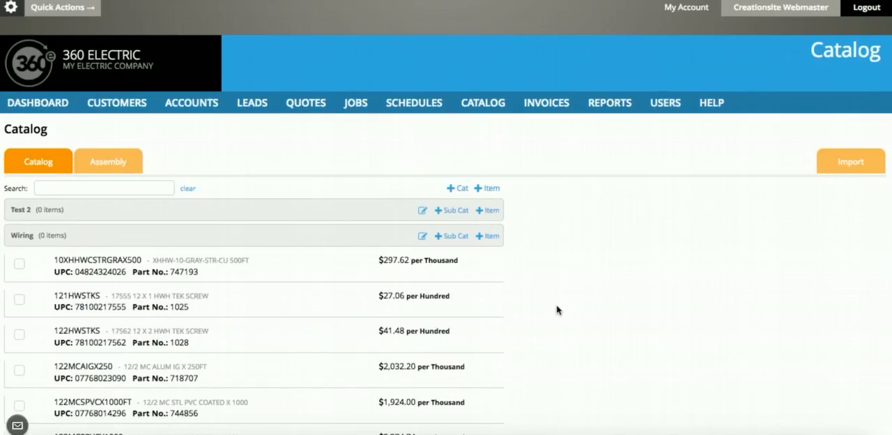
scroll(557, 309, down, 5)
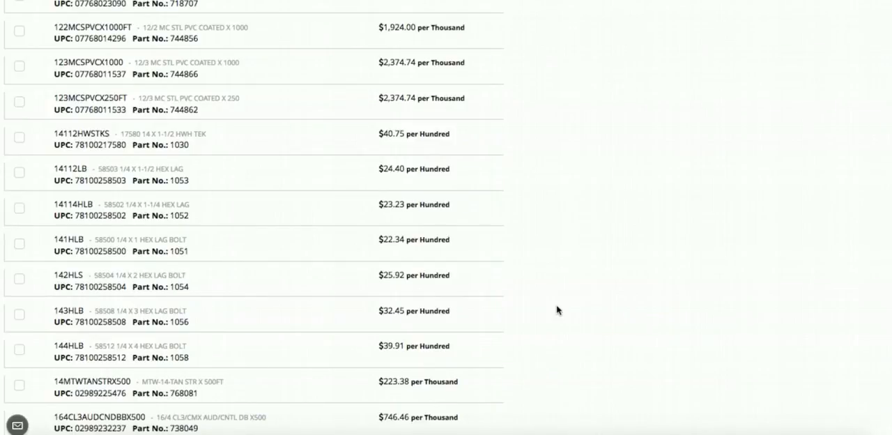
scroll(556, 309, up, 10)
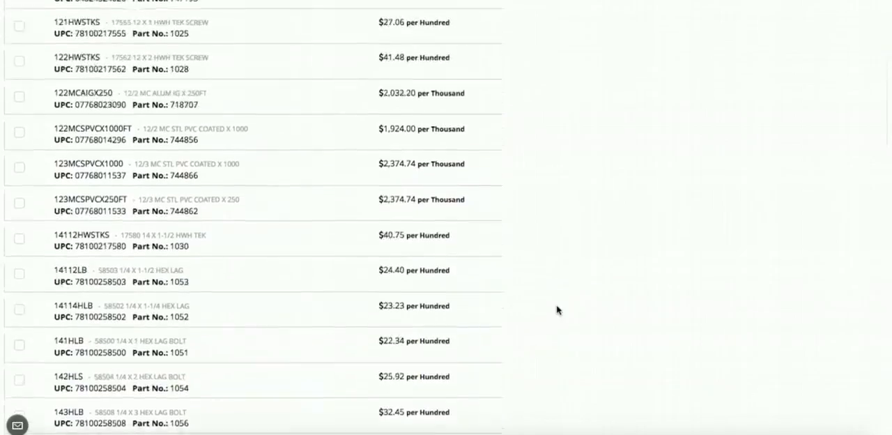